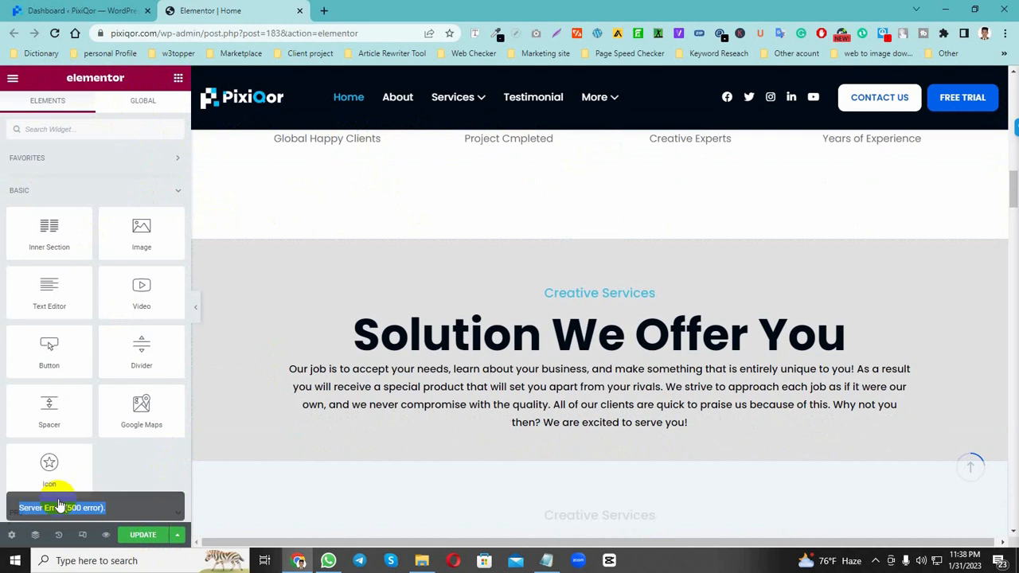
- Try to update the Home page in Elementor and check the save message and the site address
click(133, 537)
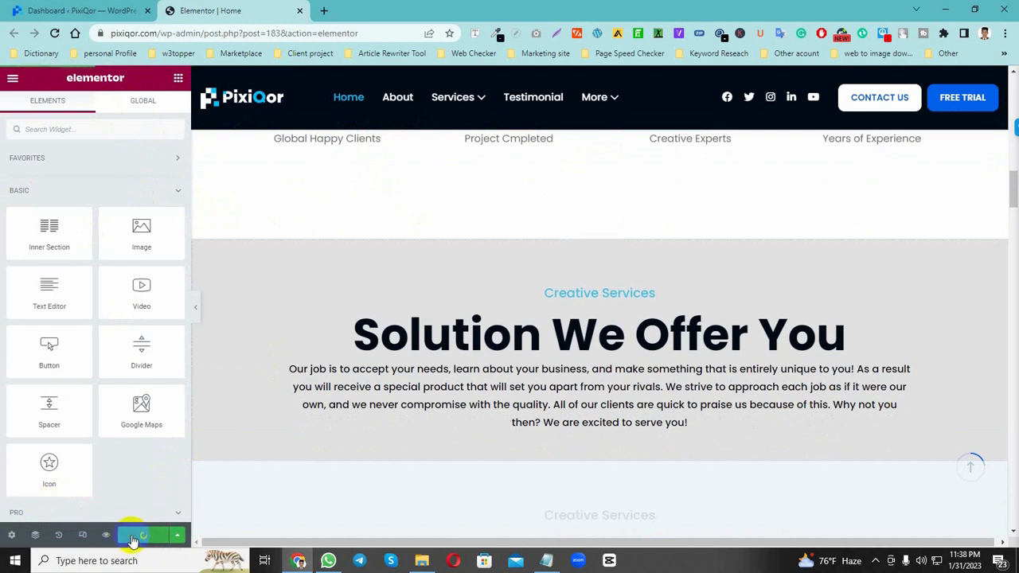
drag(114, 511, 18, 510)
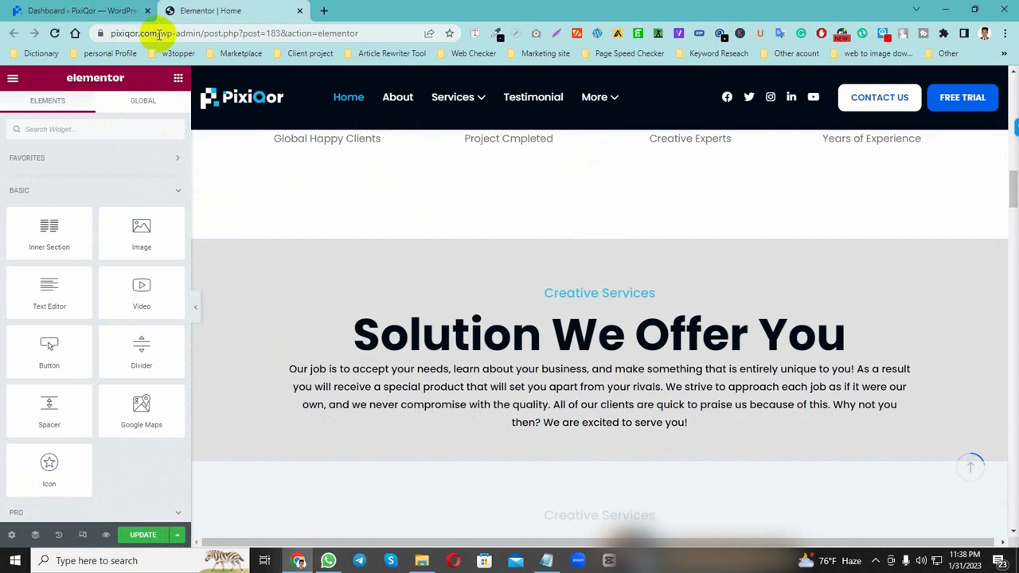
drag(159, 33, 103, 32)
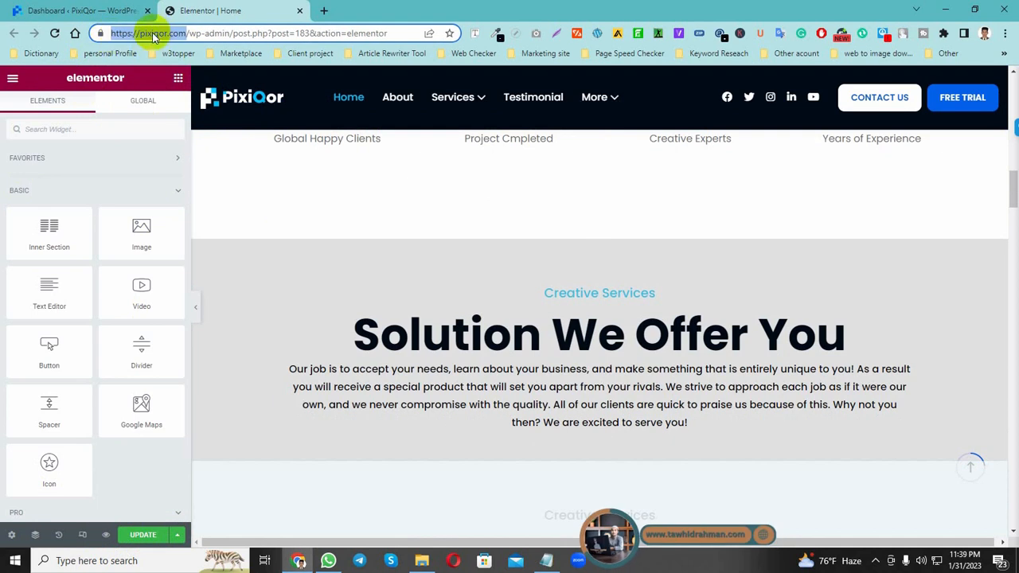
- Switch to the site's WordPress dashboard and open the page for adding new plugins
click(108, 11)
drag(157, 34, 98, 32)
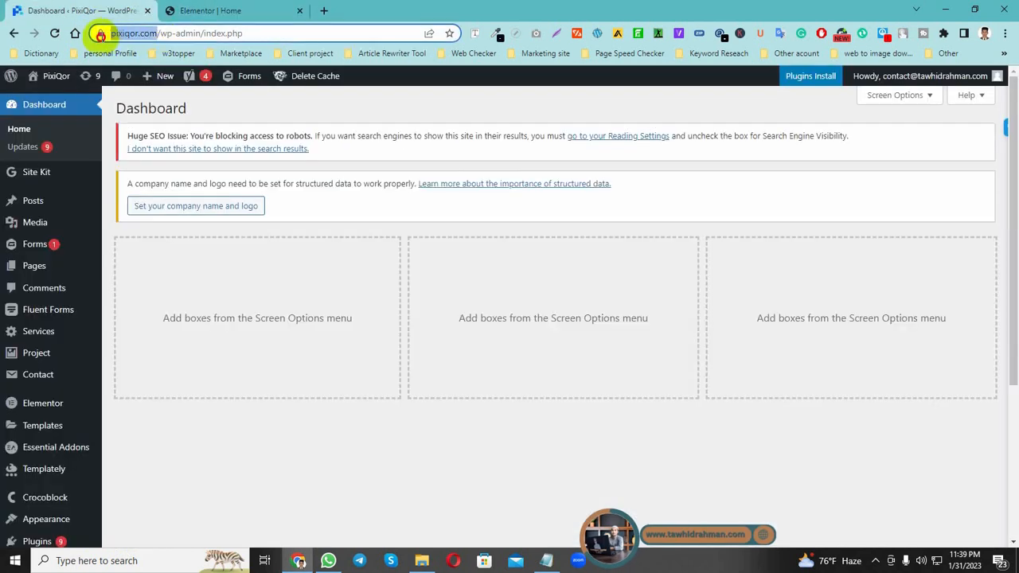
drag(199, 118, 106, 105)
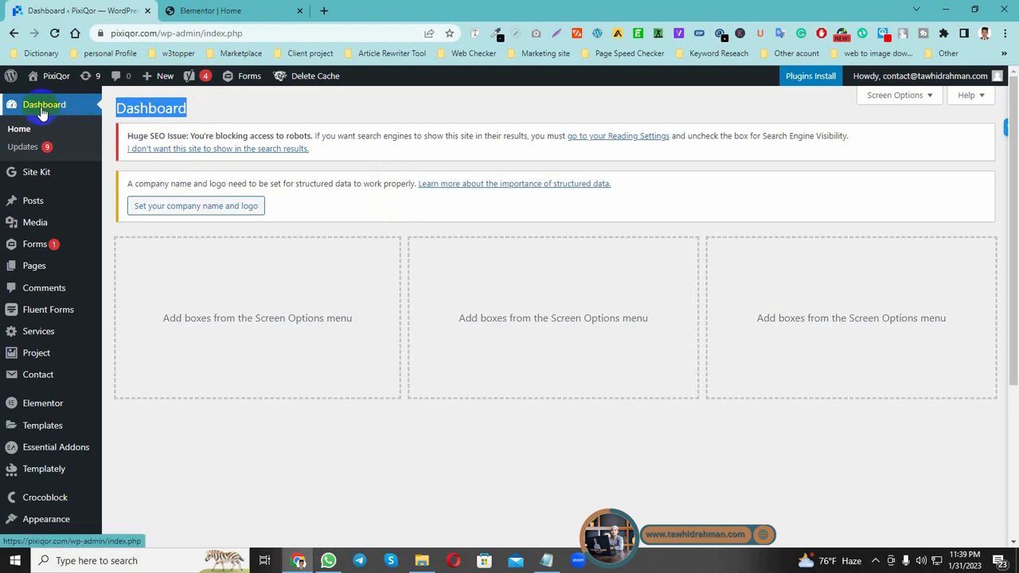
scroll(34, 344, down, 3)
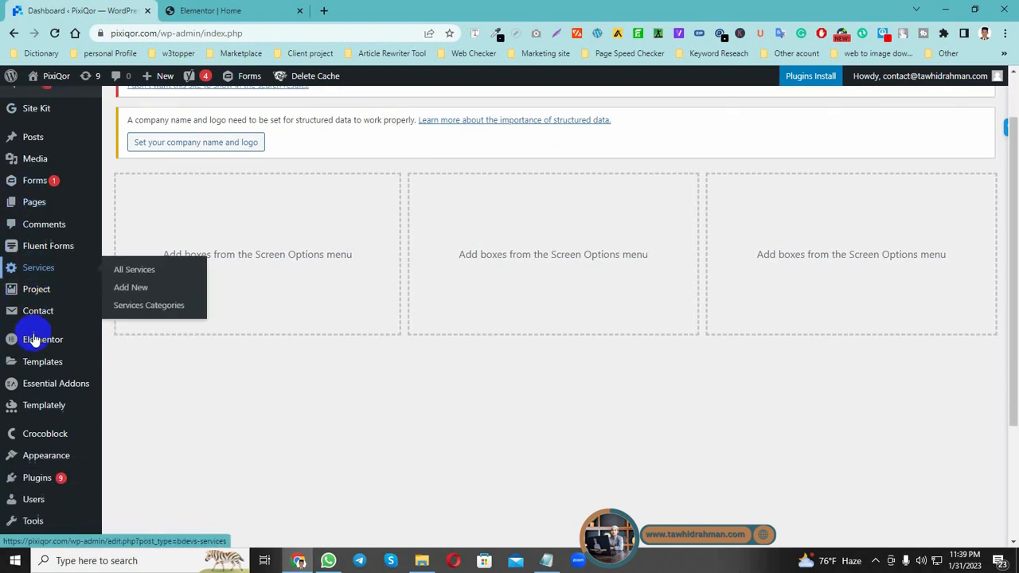
mouse_move(36, 353)
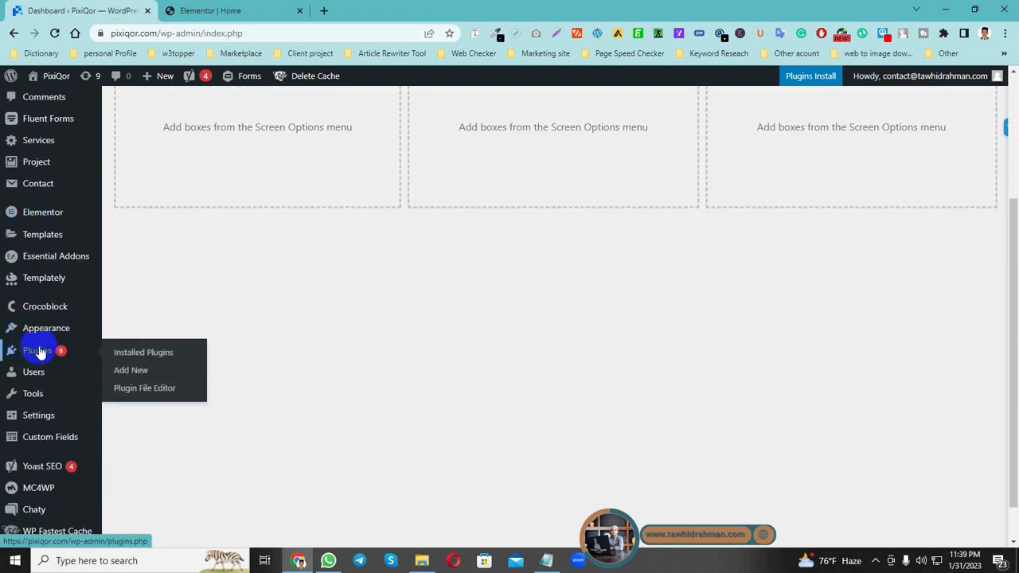
click(131, 372)
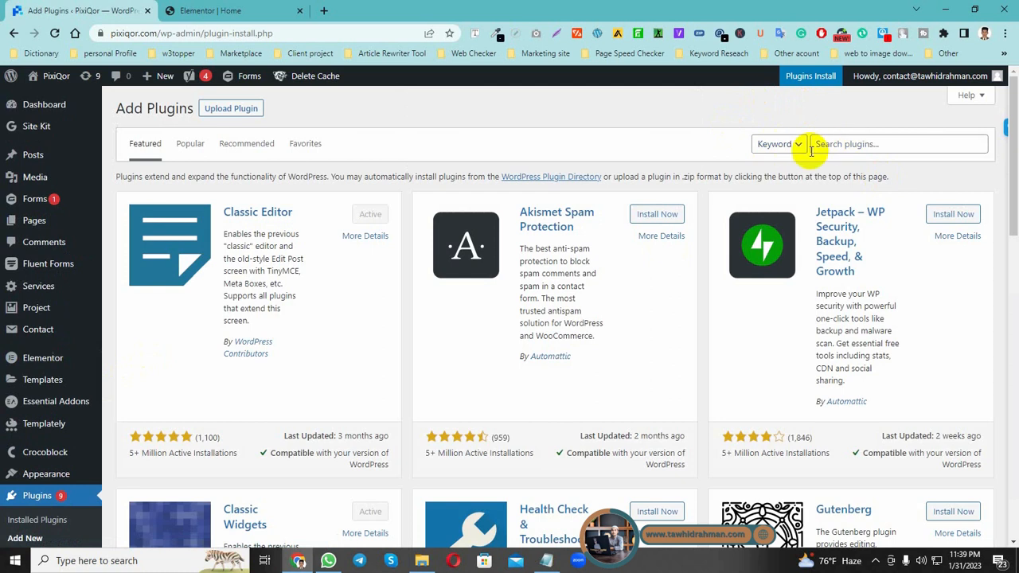
- Search the plugin directory for "wp-Optimize clean Compress Cache"
click(861, 144)
text(wp)
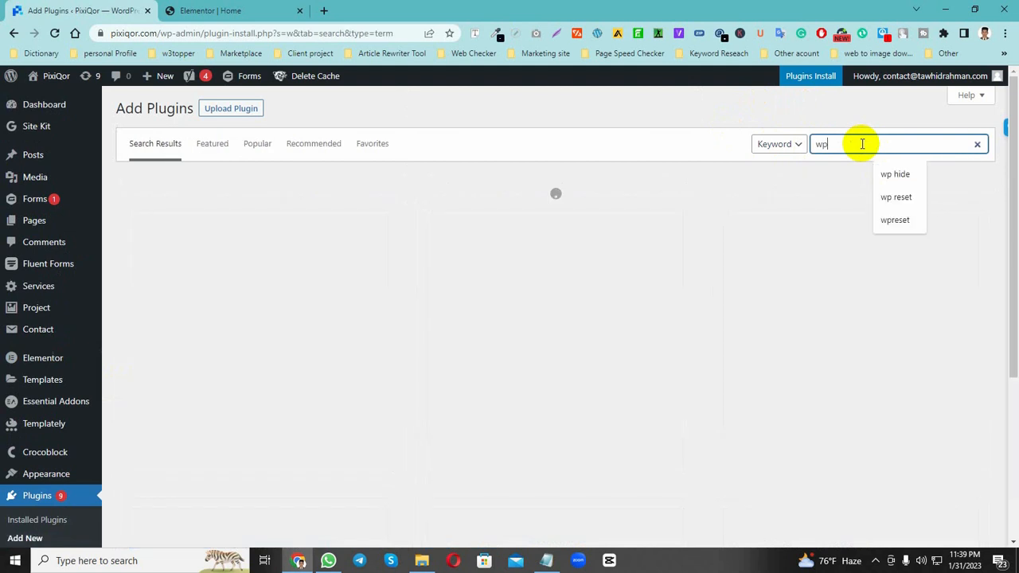
text(-Opt)
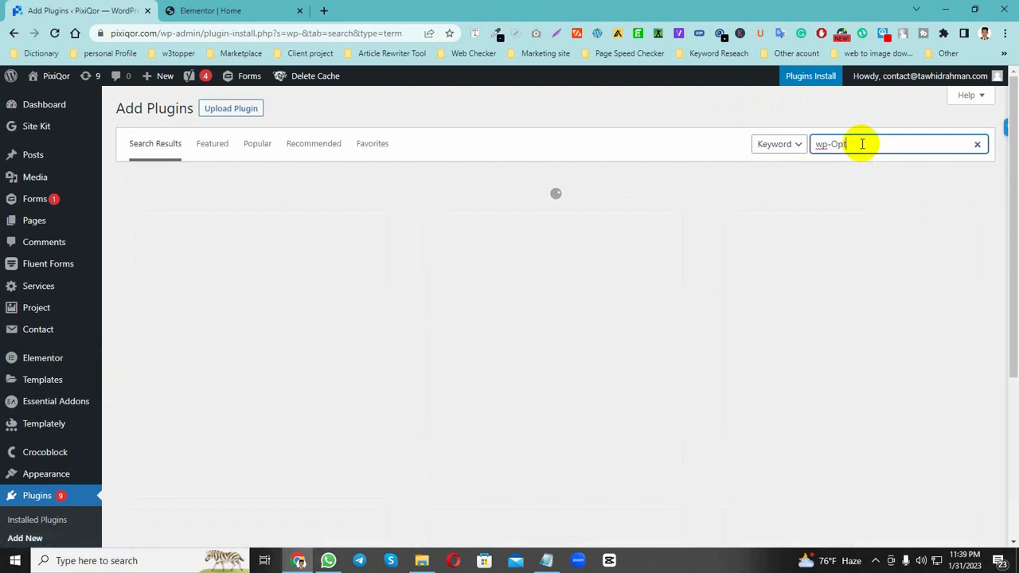
text(imize)
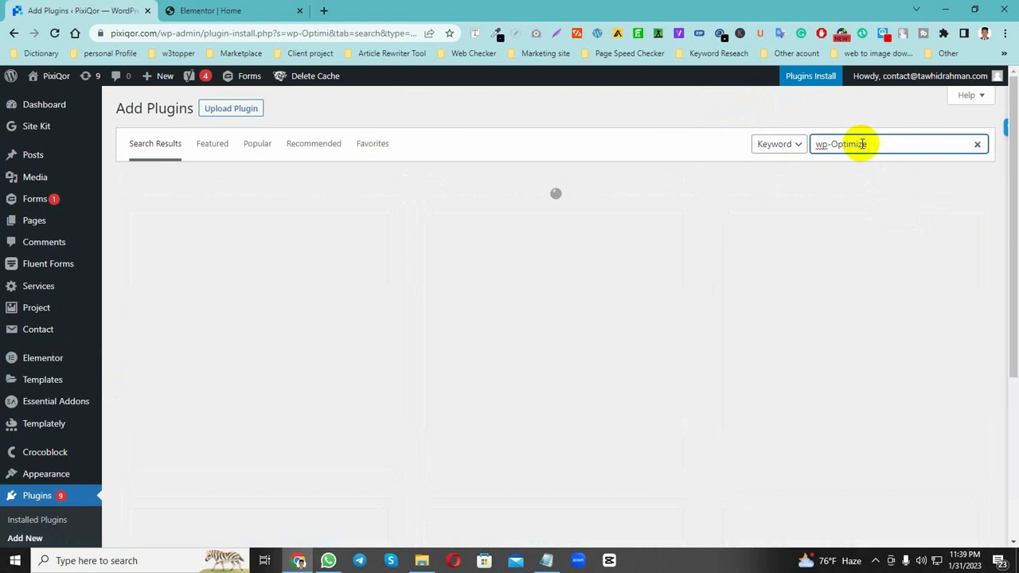
text( clean Com)
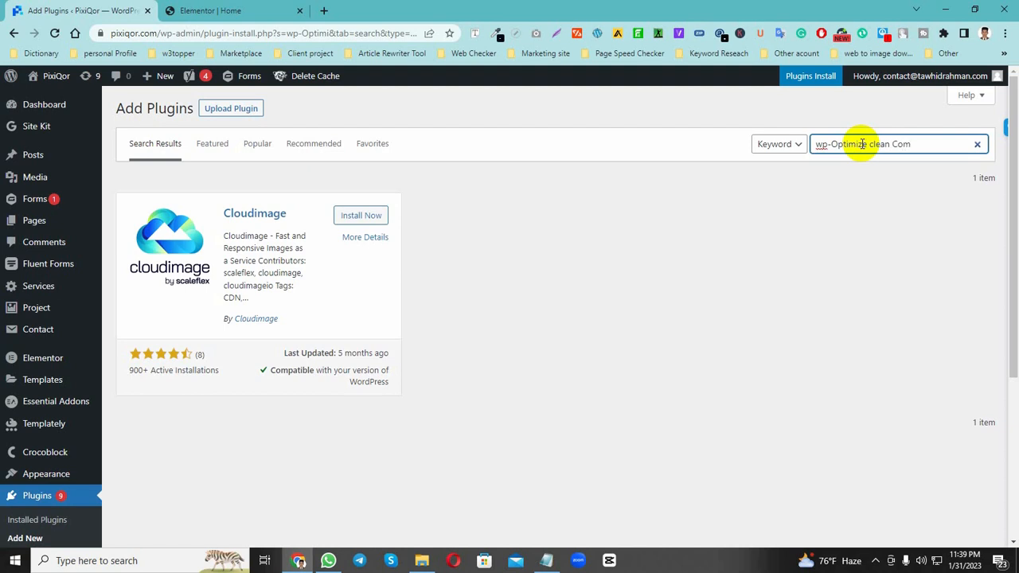
text(pre)
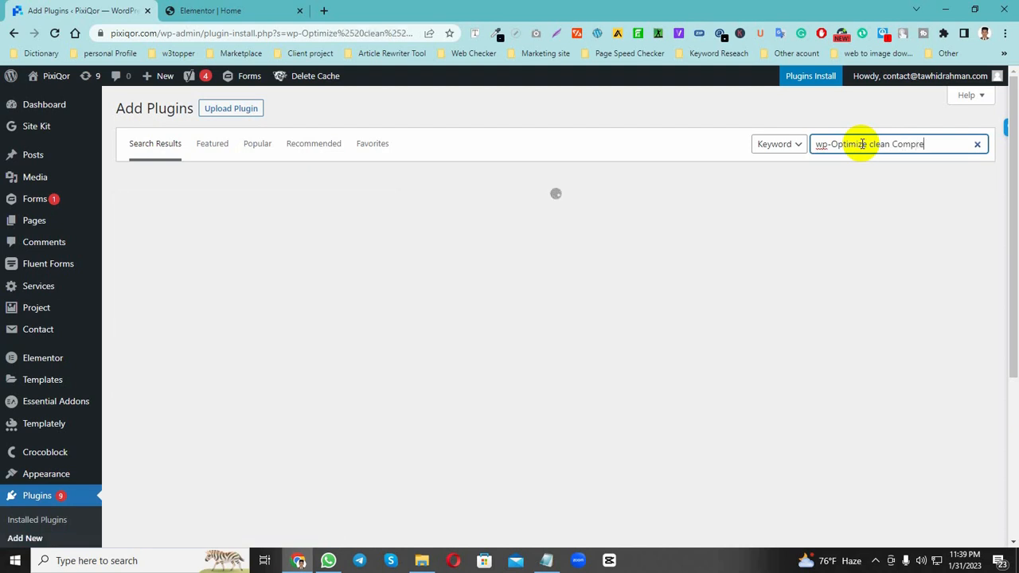
text(ss )
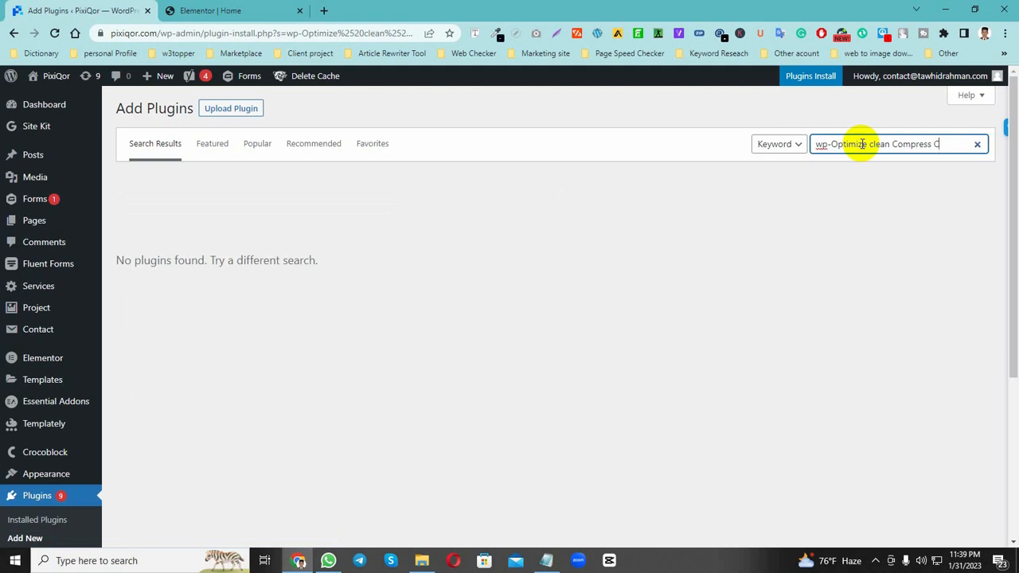
text(Cache)
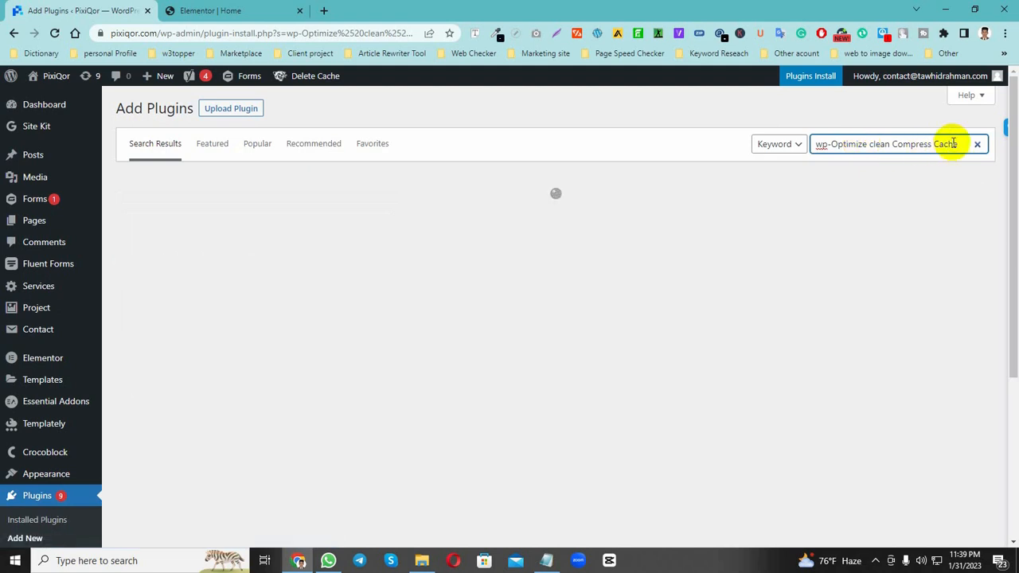
drag(959, 143, 801, 144)
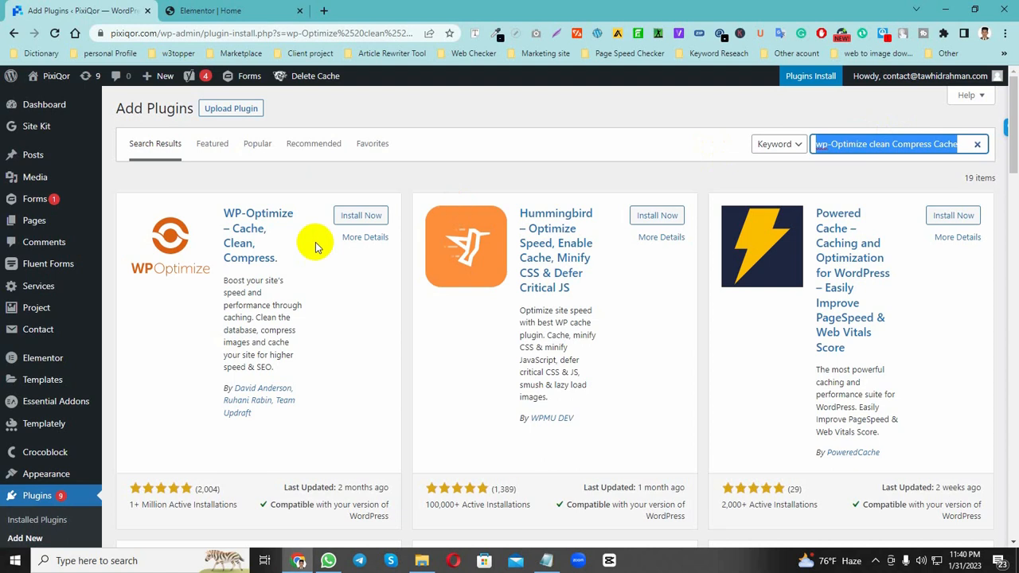
- Check the WP-Optimize – Cache, Clean, Compress plugin's details, and install and activate it
drag(280, 262, 220, 210)
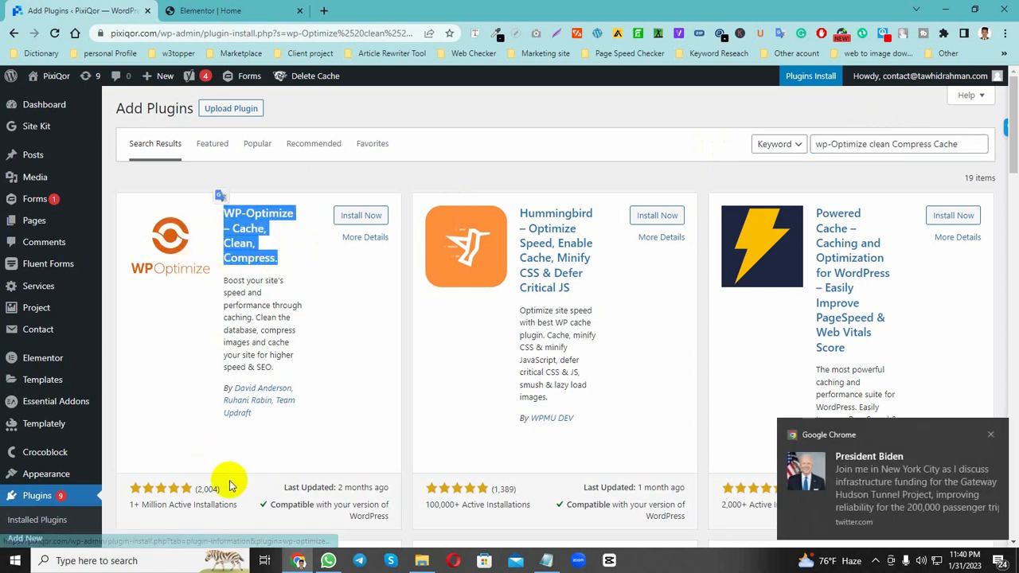
mouse_move(227, 504)
mouse_down()
mouse_move(123, 507)
mouse_move(234, 503)
mouse_up()
click(216, 513)
click(244, 504)
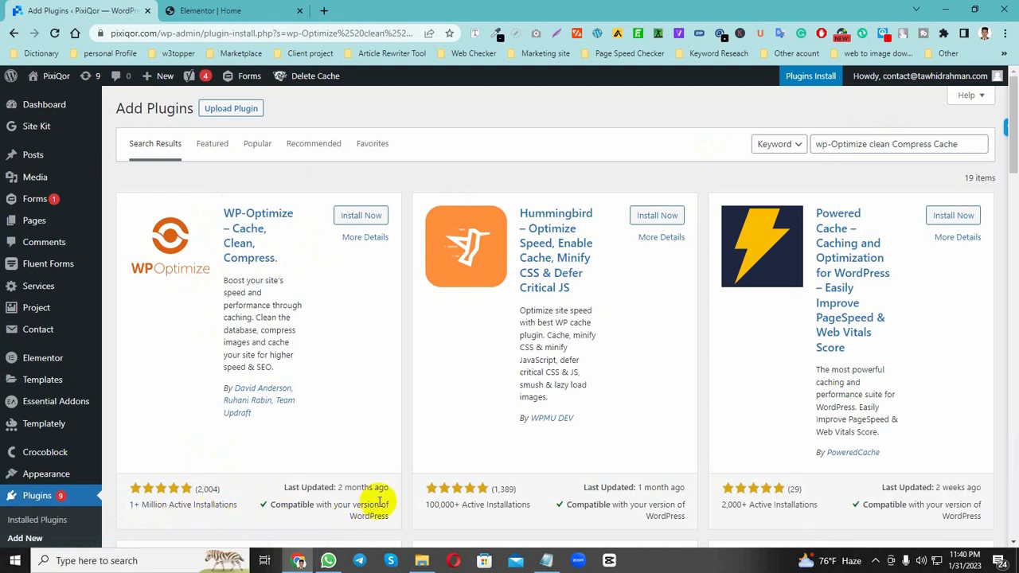
mouse_move(388, 519)
mouse_down()
mouse_move(347, 512)
mouse_move(384, 517)
mouse_up()
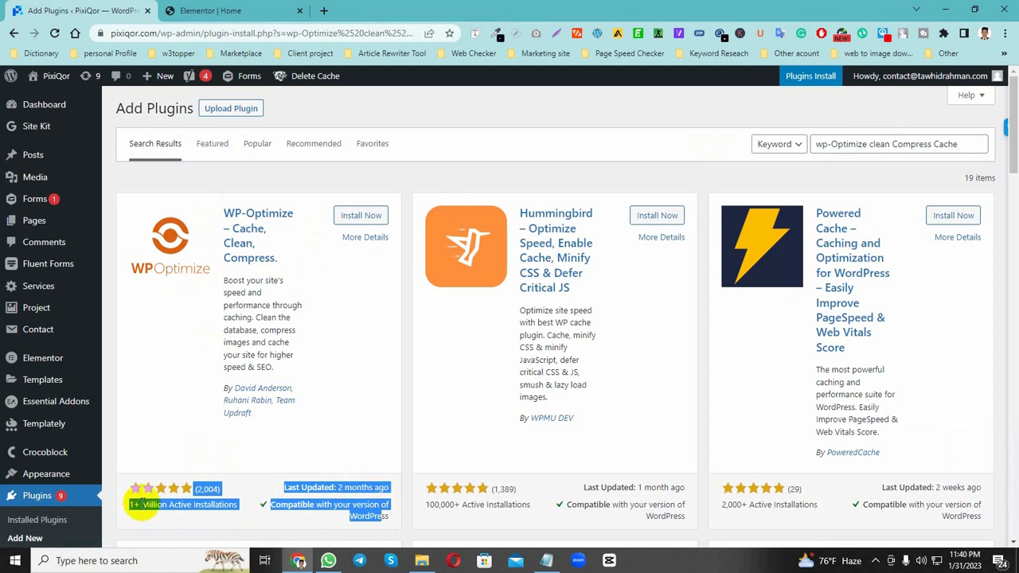
click(365, 225)
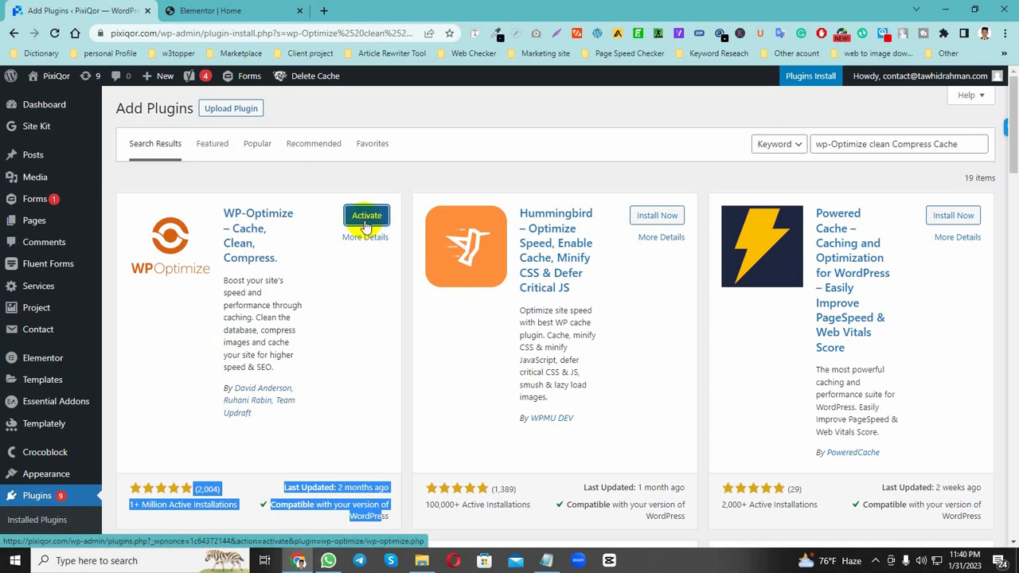
click(378, 220)
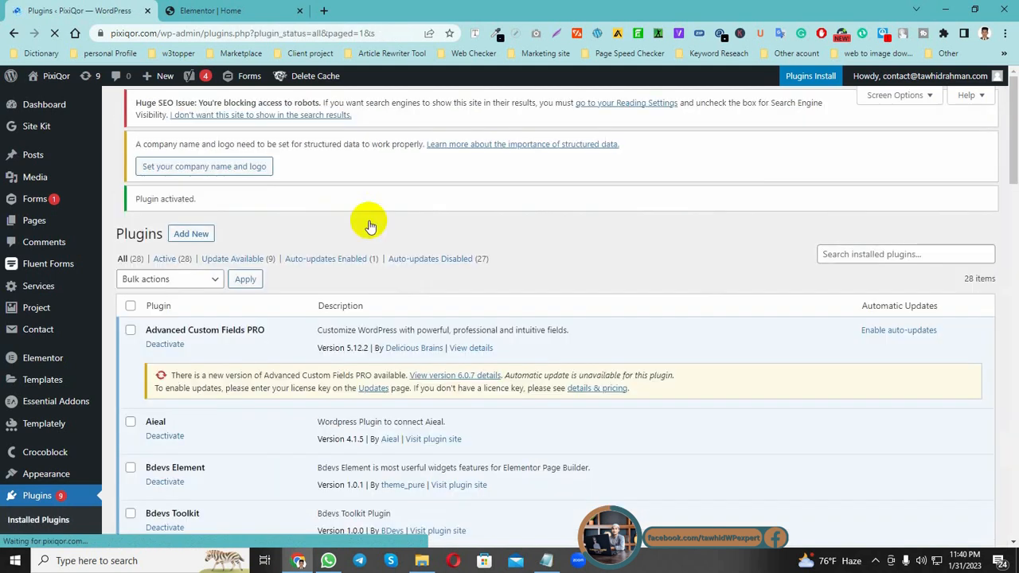
- Find WP-Optimize - Clean, Compress, Cache among the installed plugins and open its Optimize page
scroll(225, 253, down, 1)
scroll(226, 253, down, 15)
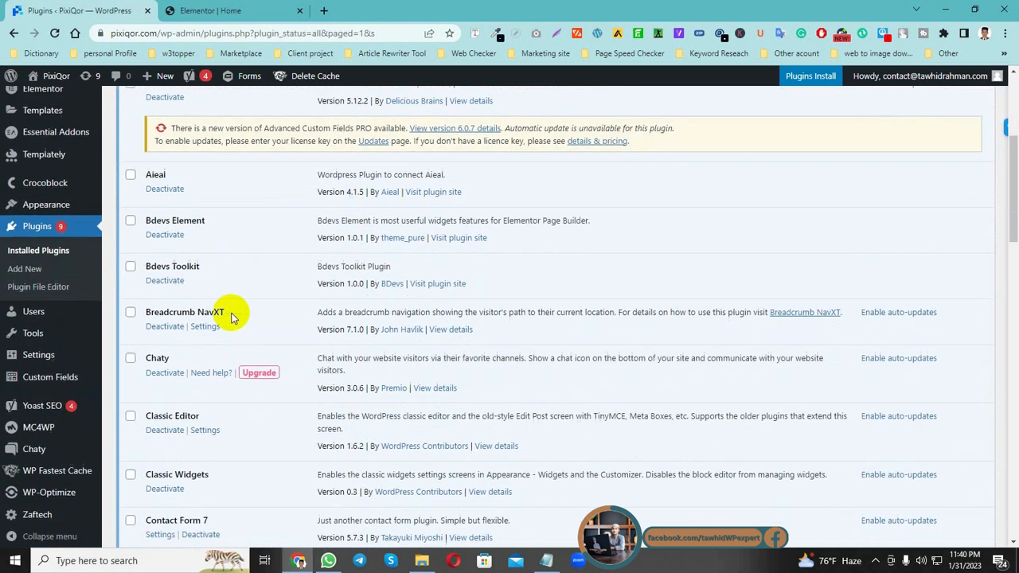
scroll(172, 322, down, 8)
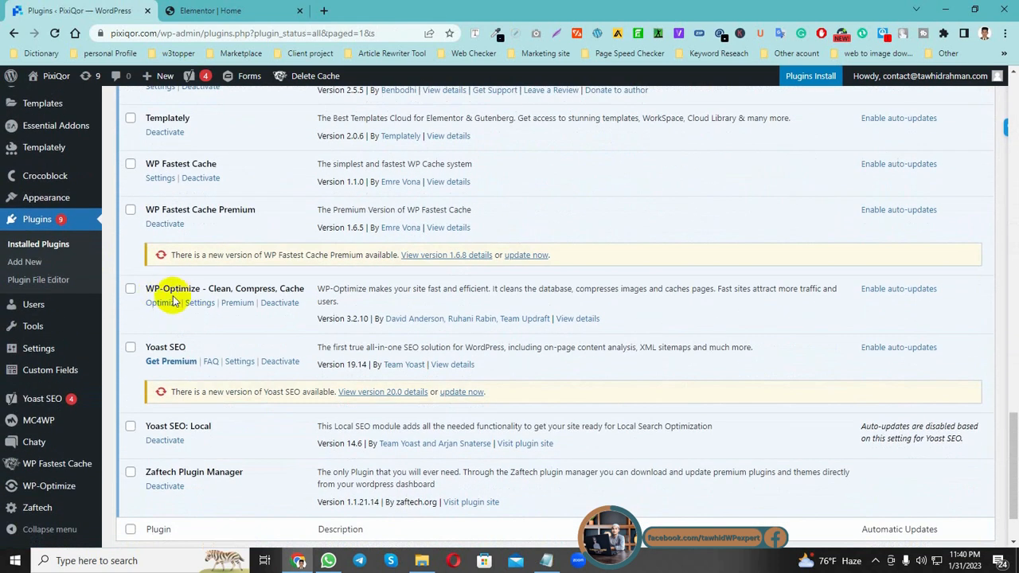
drag(305, 289, 148, 288)
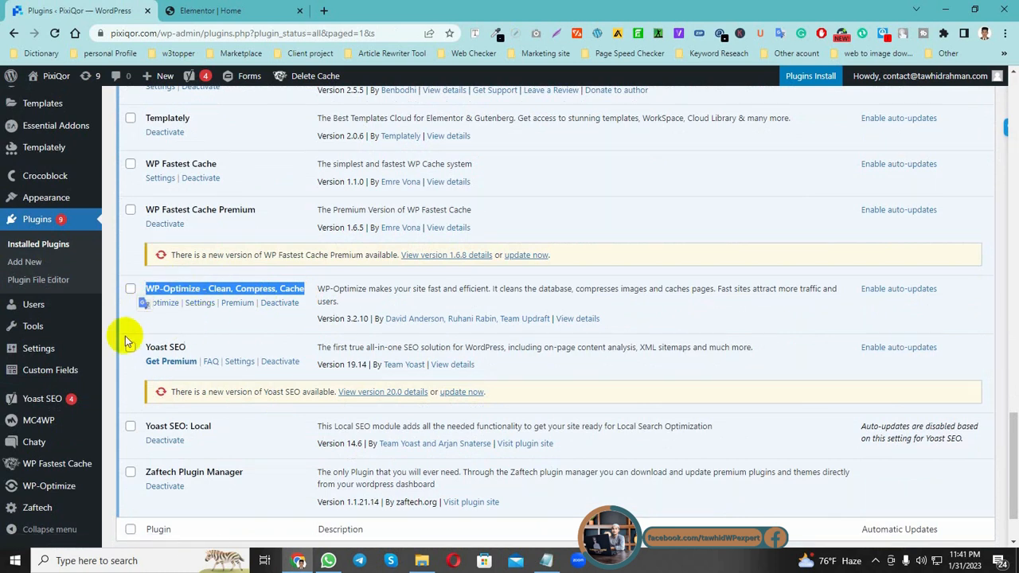
click(111, 321)
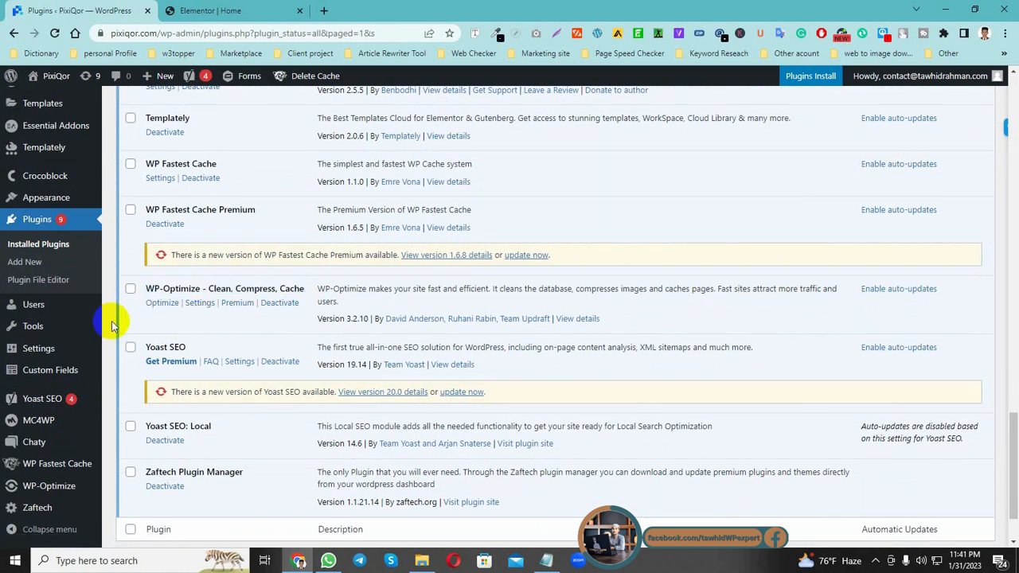
click(160, 307)
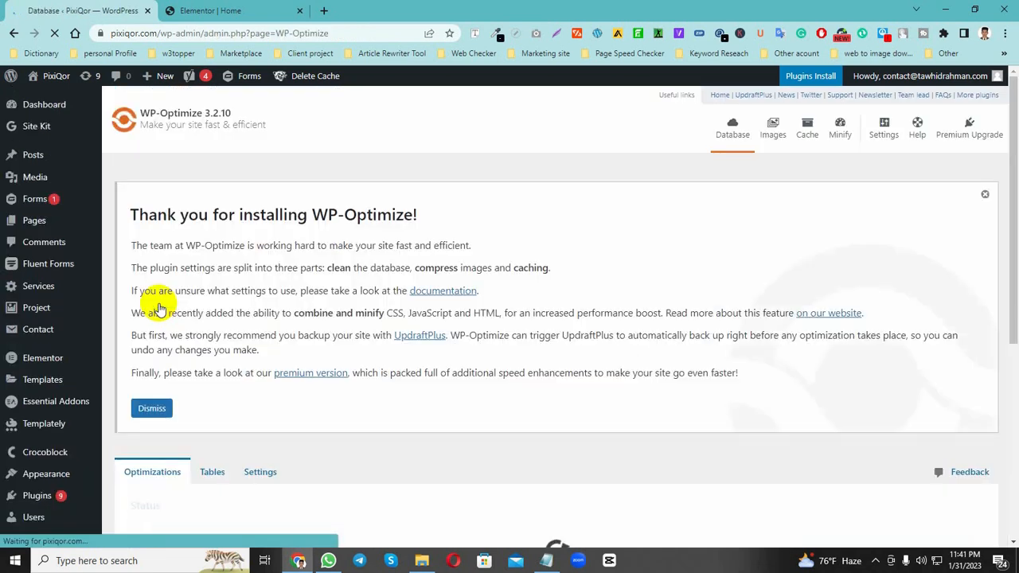
- Dismiss the WP-Optimize welcome notice and run all the preselected database optimizations
scroll(151, 295, down, 2)
click(151, 285)
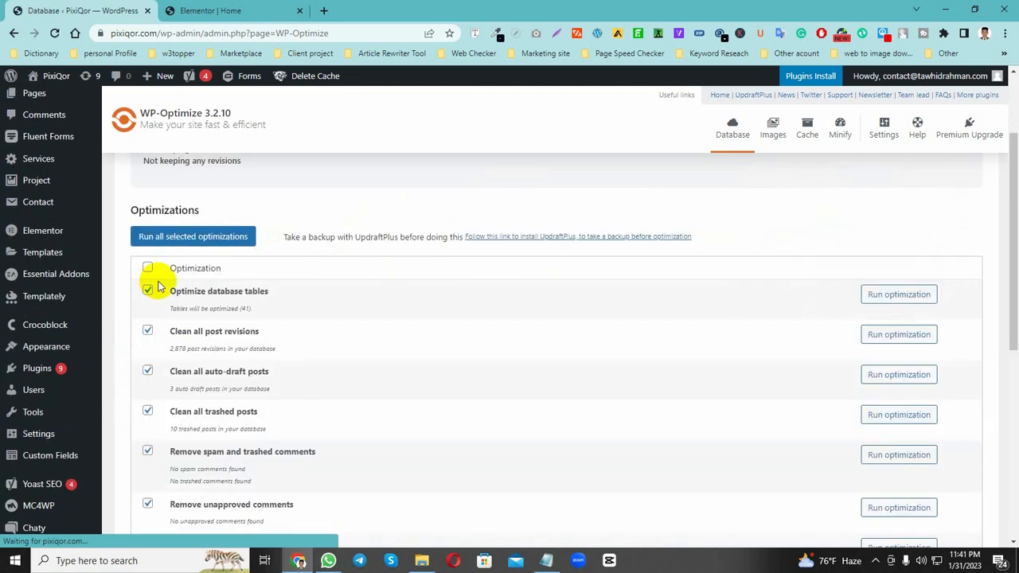
scroll(374, 284, down, 2)
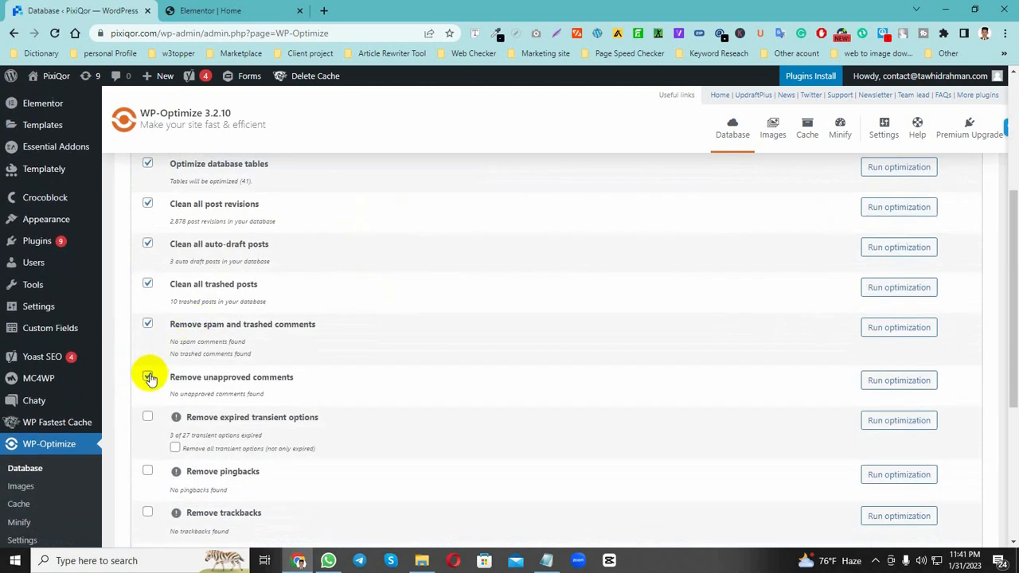
scroll(176, 304, up, 1)
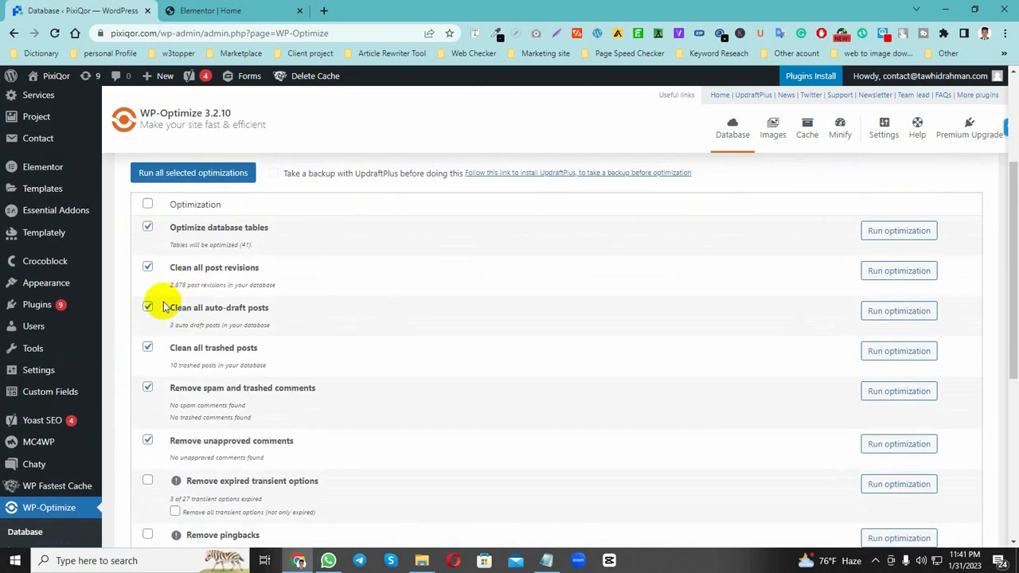
scroll(163, 299, up, 1)
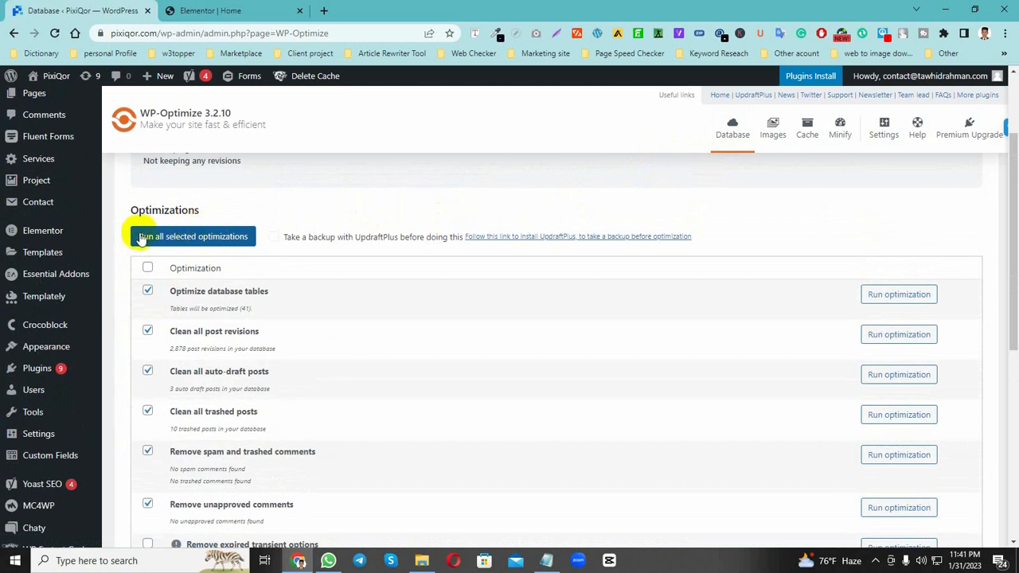
click(200, 236)
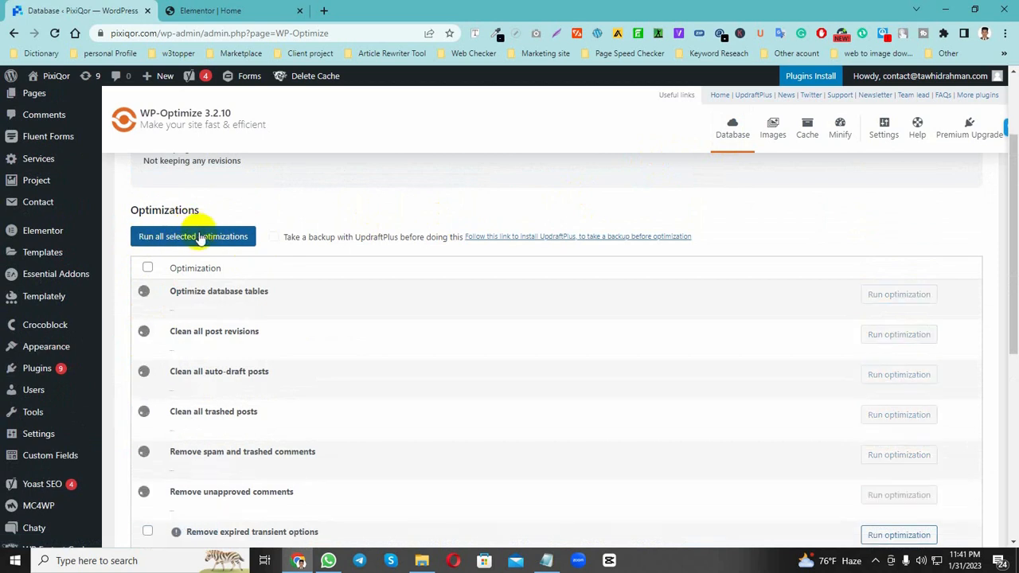
- Review the outcome reported for each database optimization and look through the remaining unselected optimizations
scroll(191, 239, down, 1)
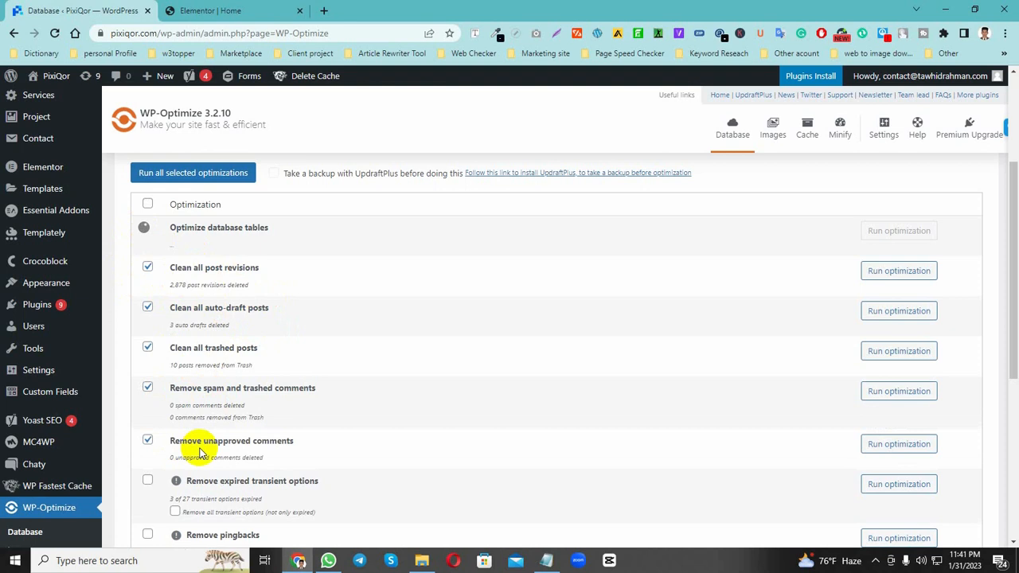
drag(264, 417, 170, 404)
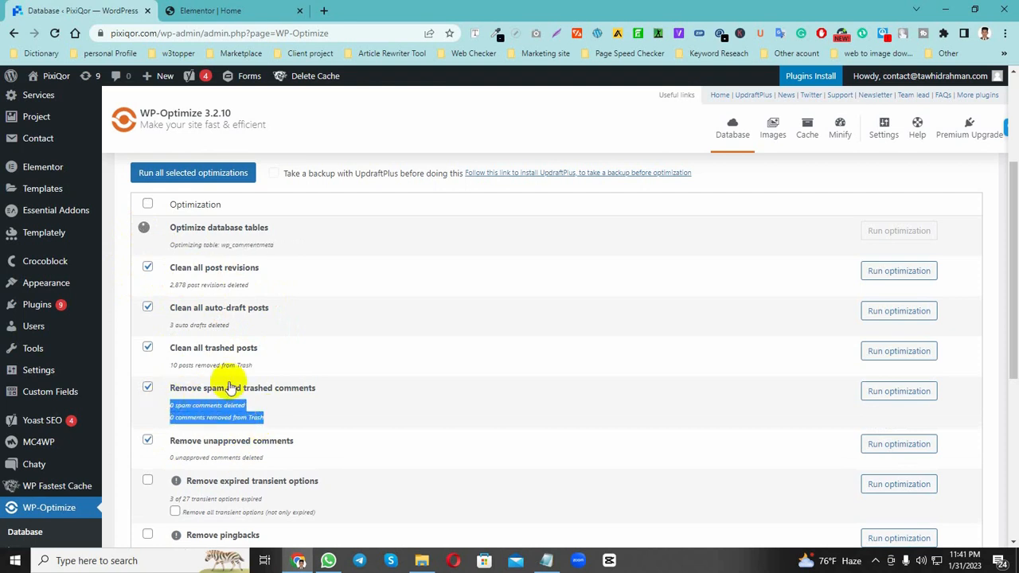
drag(254, 369, 164, 363)
drag(230, 323, 205, 248)
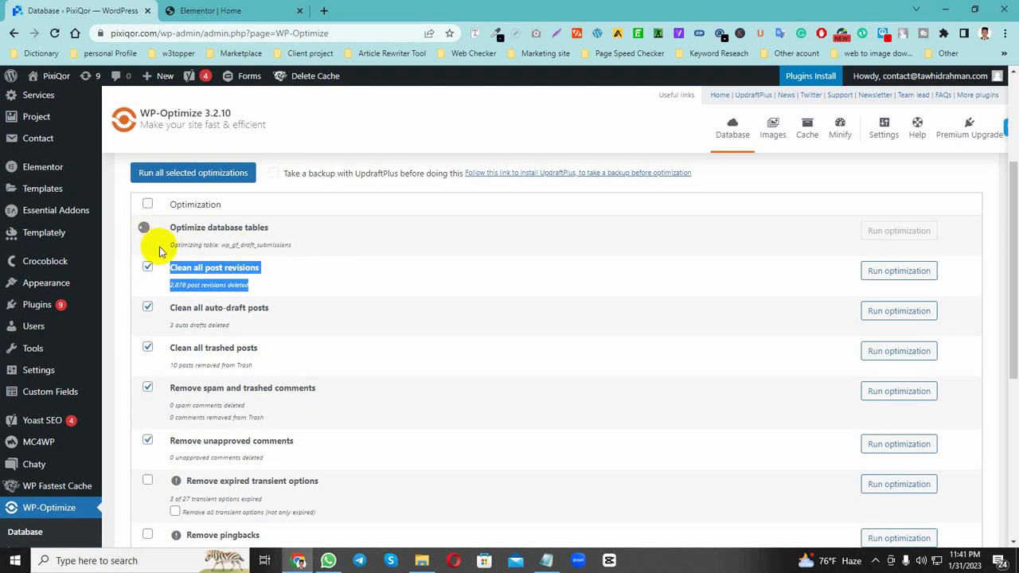
scroll(159, 252, down, 5)
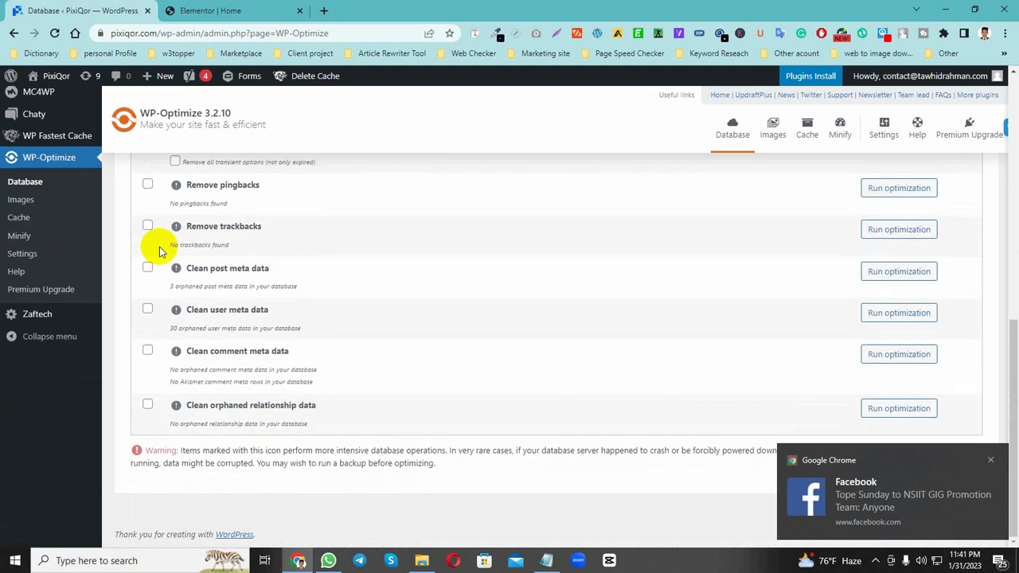
- Dismiss the Facebook notification and check the results of Optimize database tables and Clean all post revisions, through to the end of the optimization list
scroll(159, 252, up, 5)
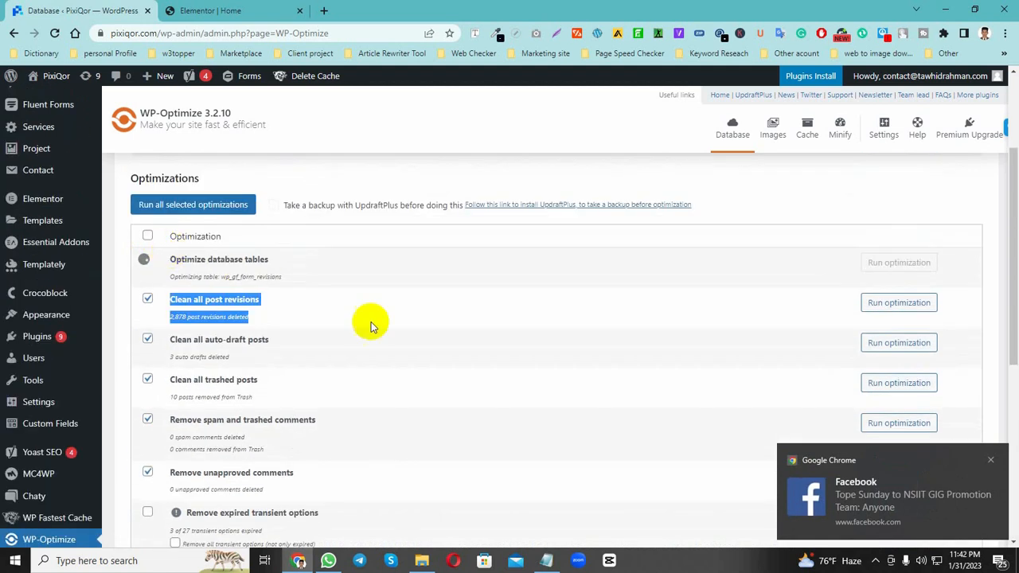
click(990, 460)
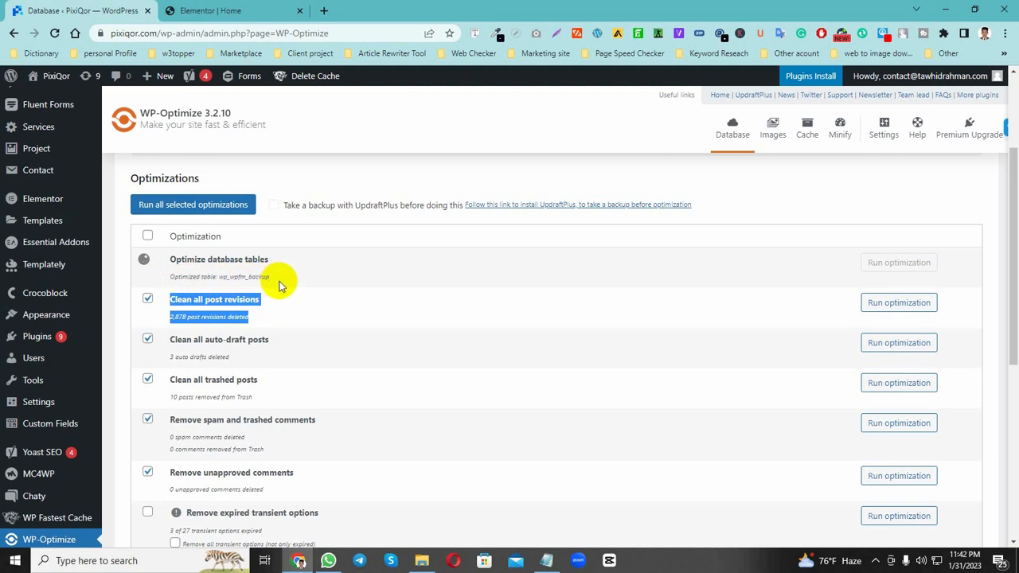
drag(170, 277, 309, 284)
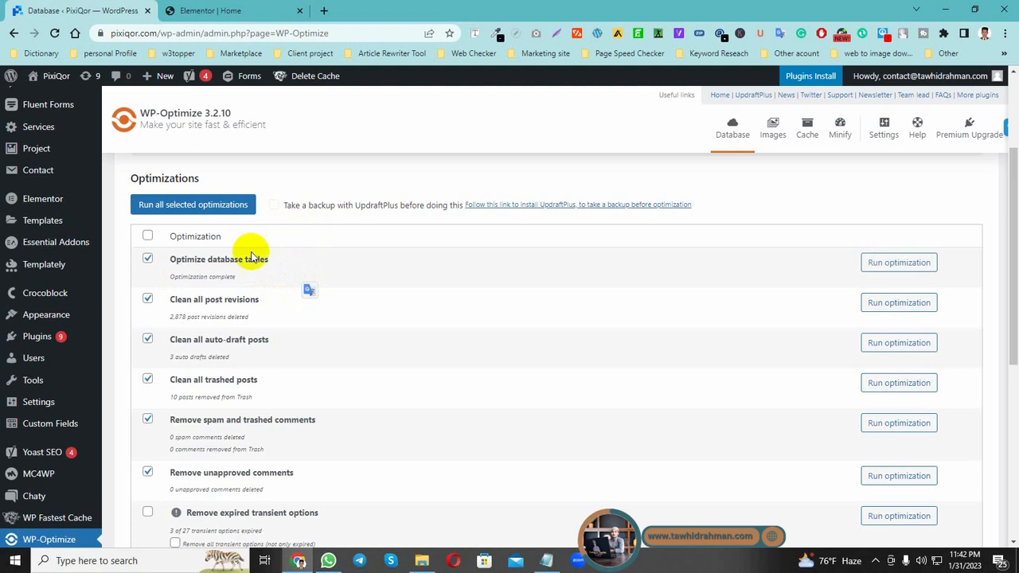
drag(234, 277, 152, 267)
drag(259, 322, 148, 313)
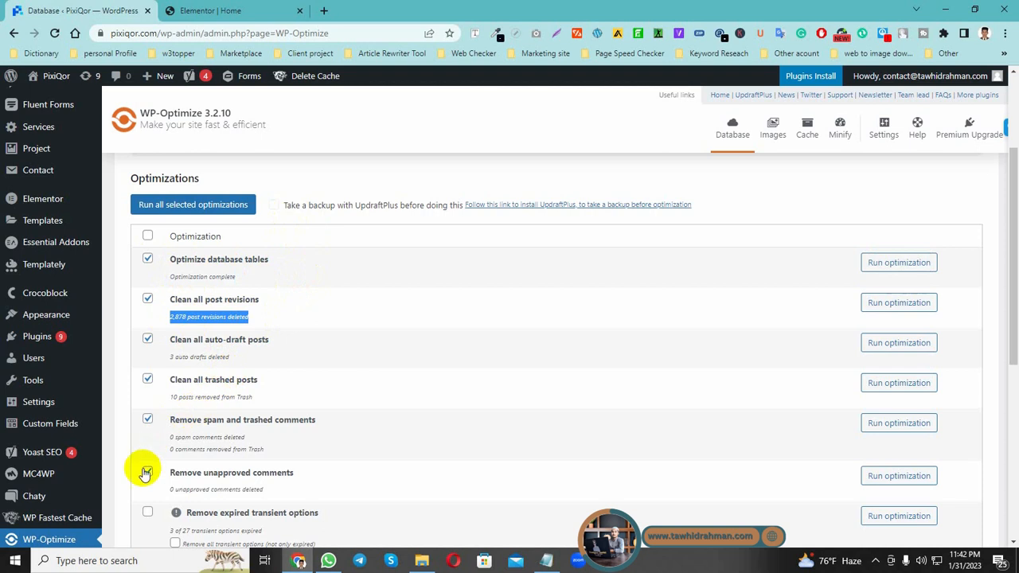
scroll(157, 376, down, 1)
scroll(236, 387, down, 5)
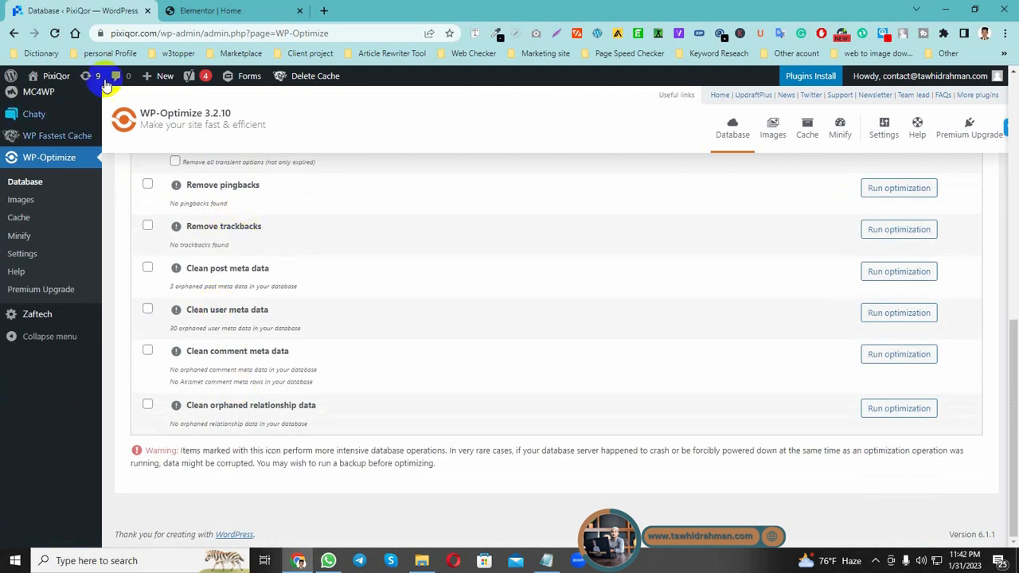
- Return to the Home page open in the Elementor editor and update it
click(211, 8)
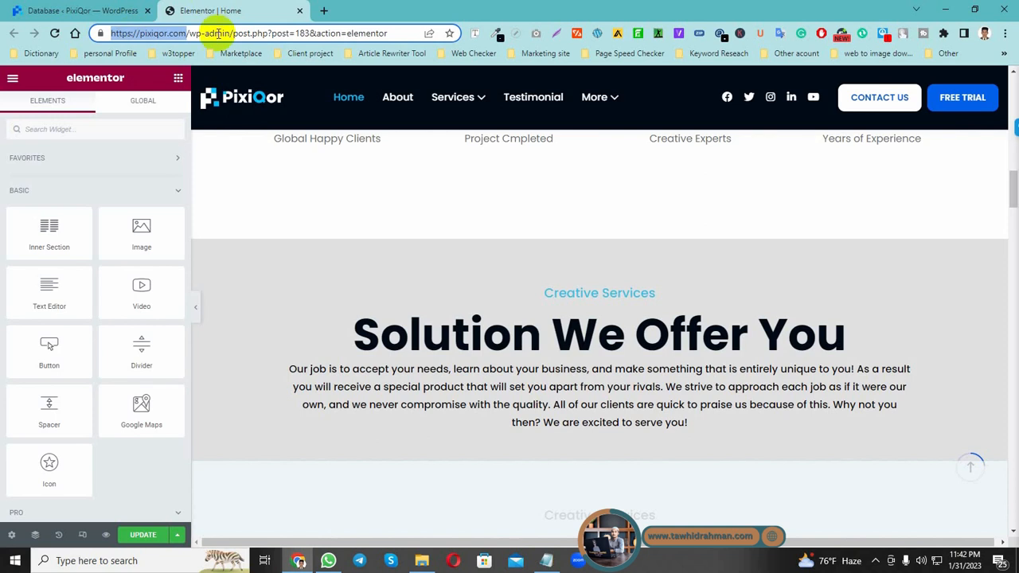
click(140, 536)
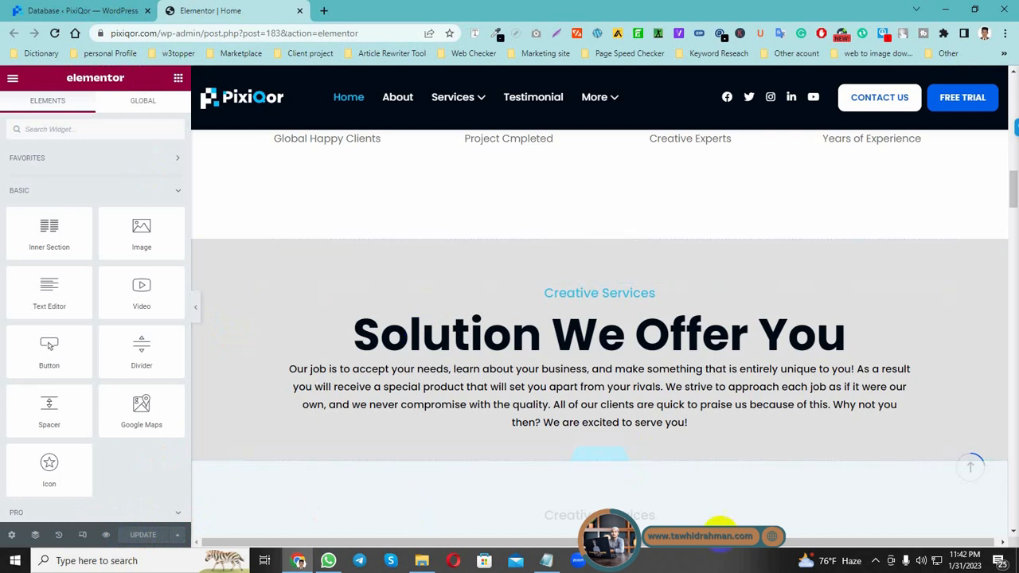
click(873, 560)
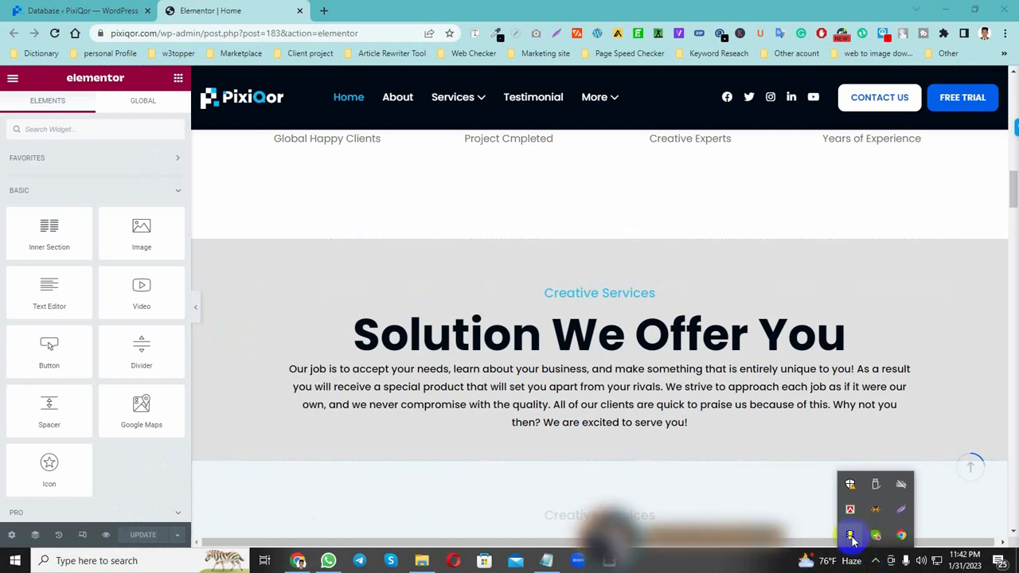